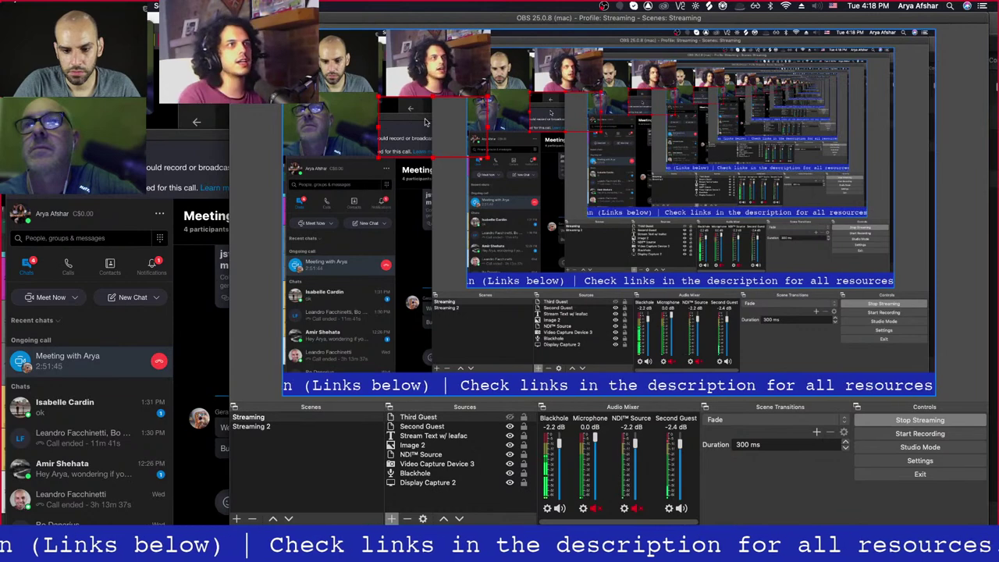
- Move the Video Capture Device 3 source in the streaming preview so it sits flush beside the neighbouring guest video
click(429, 99)
drag(428, 99, 426, 95)
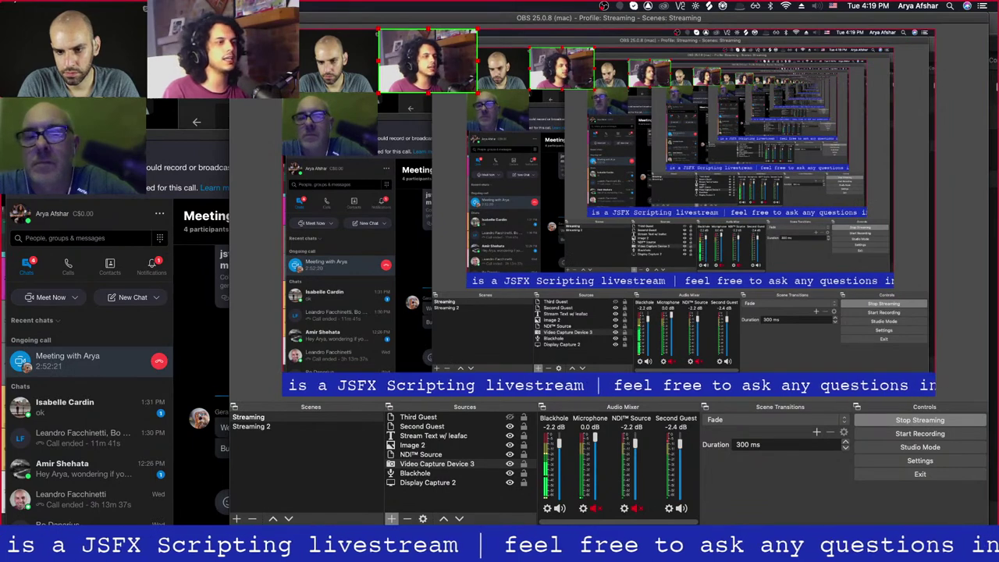
- Switch to REAPER and filter the JS plugins by "saturation"
key(super+Tab)
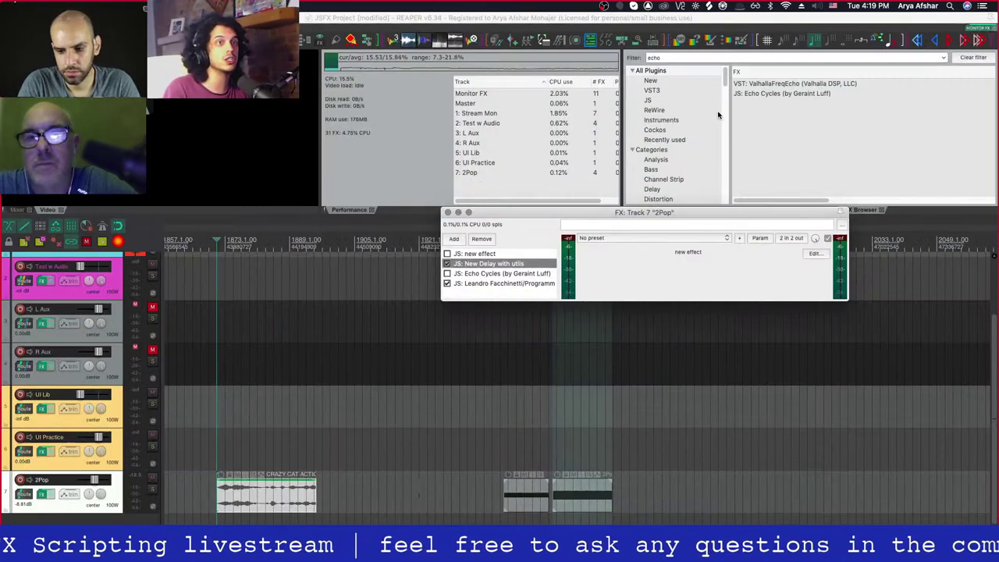
click(664, 97)
click(655, 100)
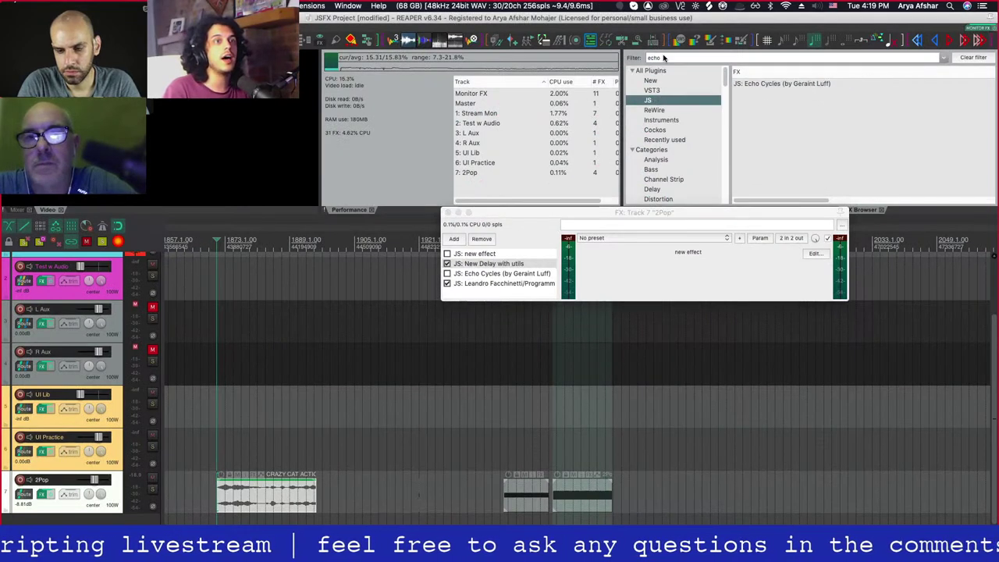
text(saturati)
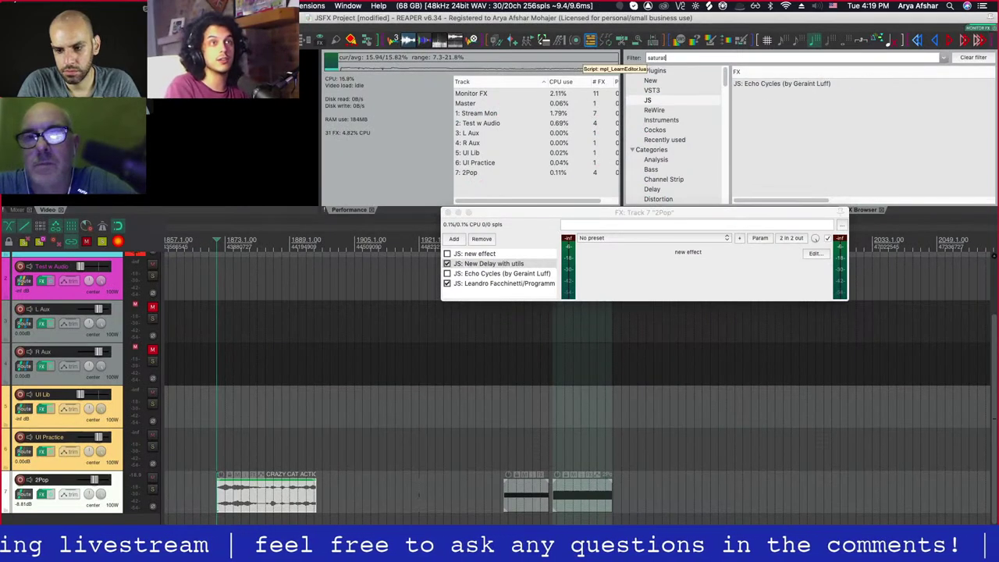
text(on)
key(BackSpace)
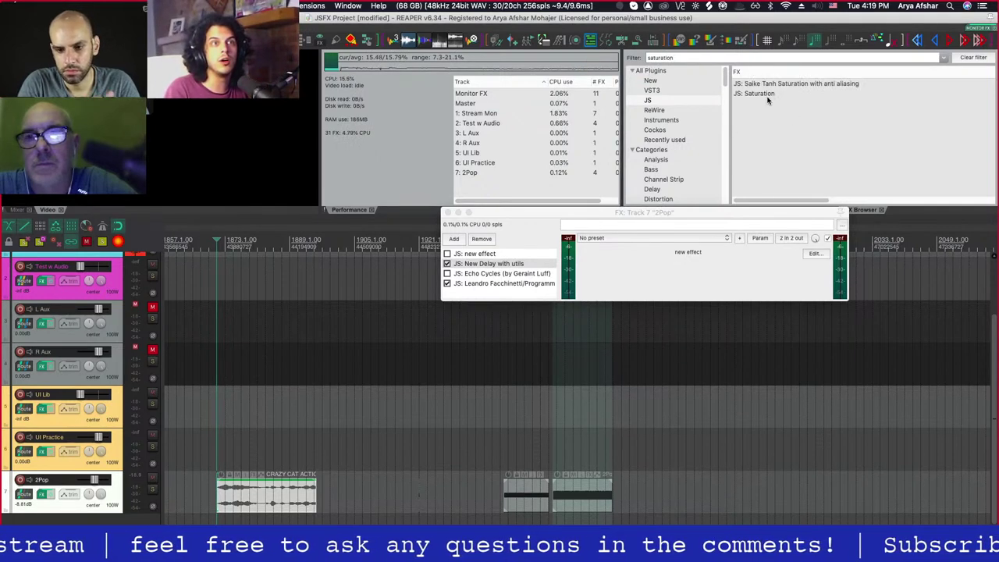
- Lower the 2Pop track's volume to -inf and add the JS: Saturation effect to that track
click(768, 94)
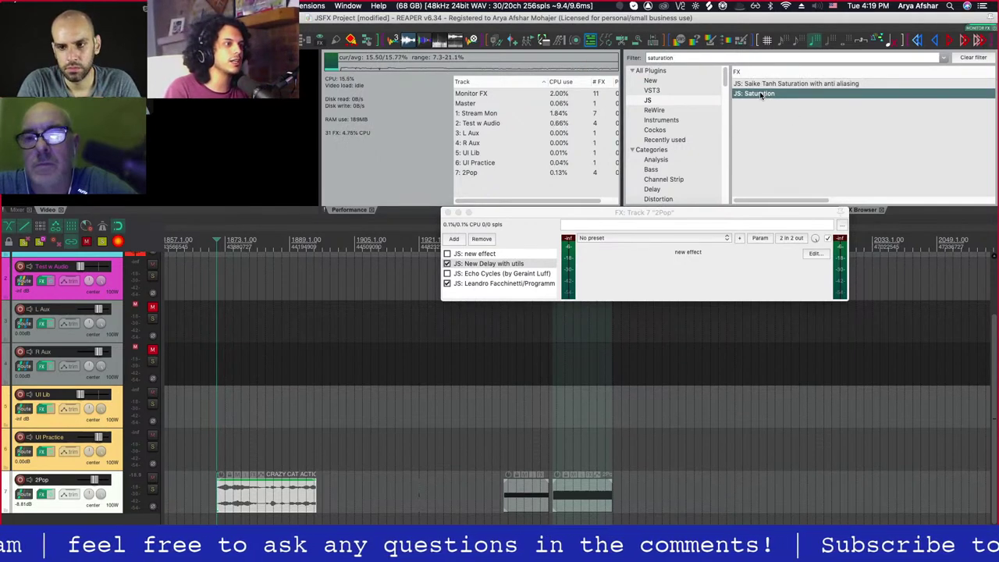
drag(96, 481, 79, 481)
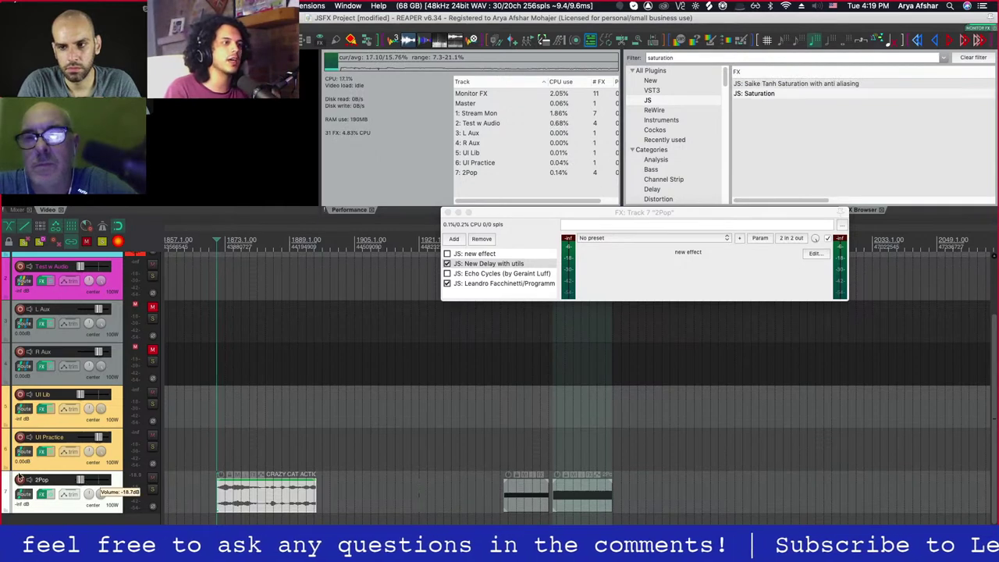
double_click(753, 94)
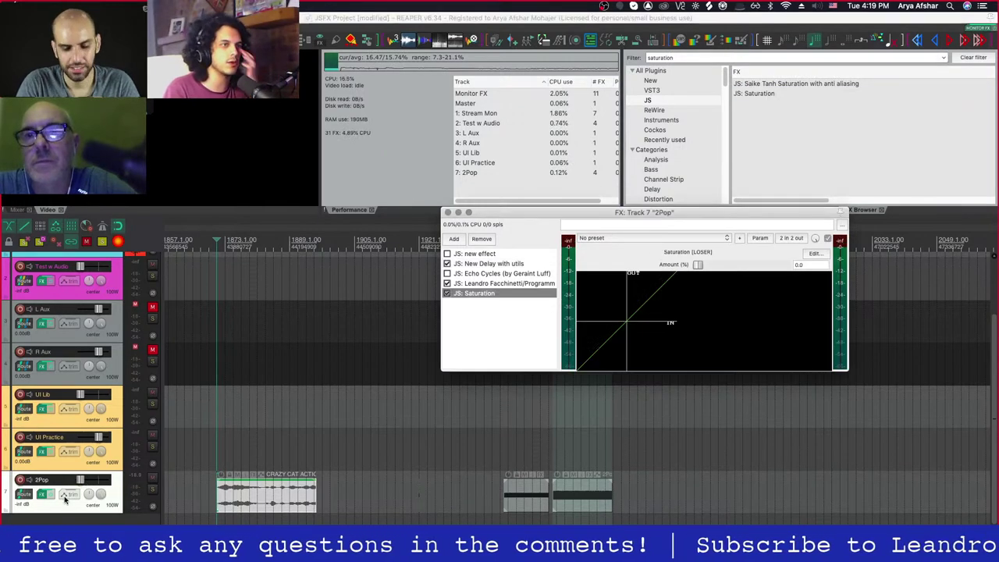
- Open the Saturation effect's source code, copy all of it, and put the code window away
click(815, 254)
key(super+a)
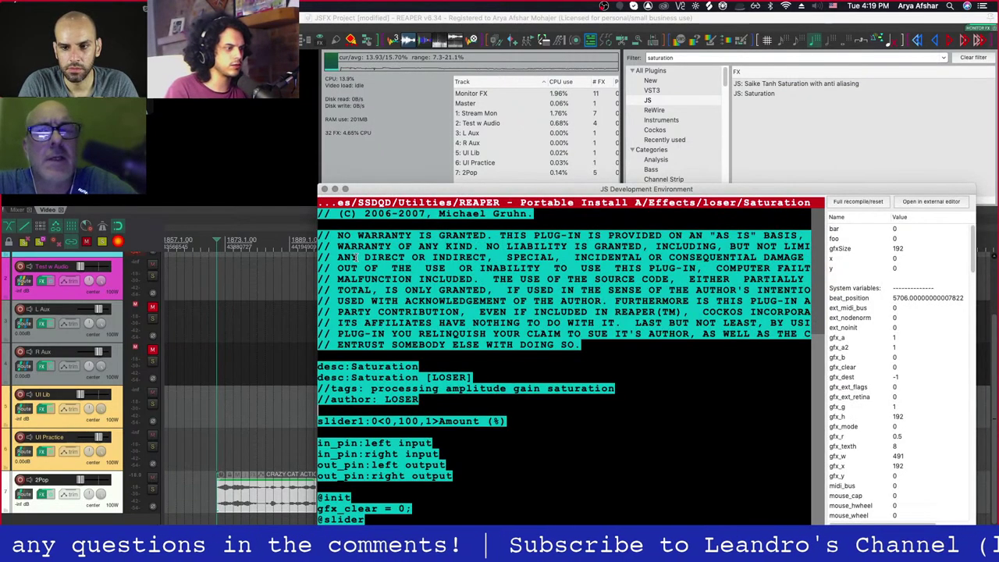
click(334, 189)
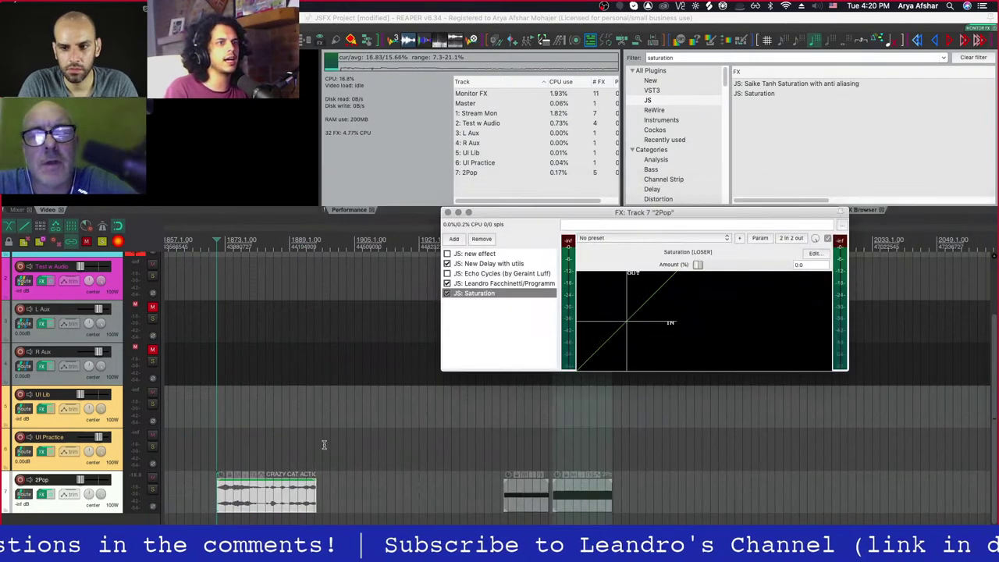
- Insert a new track below 2Pop and create a new JS effect named "JS Saturation with UI"
click(418, 494)
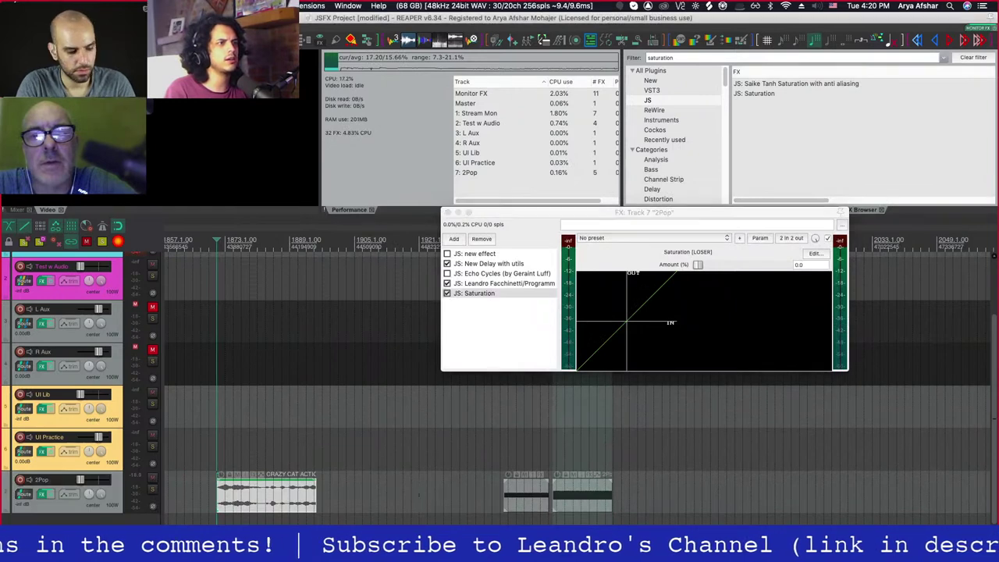
key(super+t)
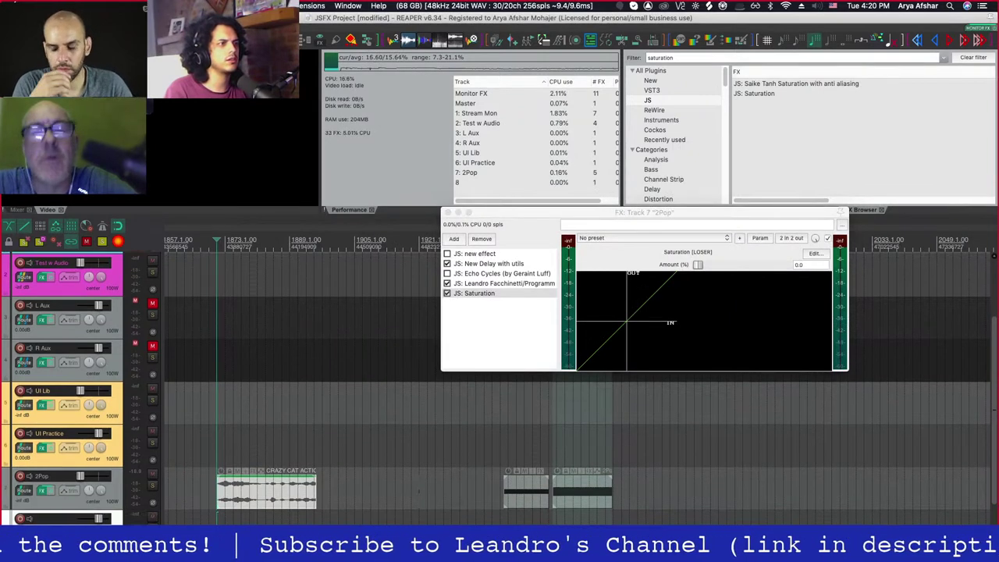
right_click(665, 70)
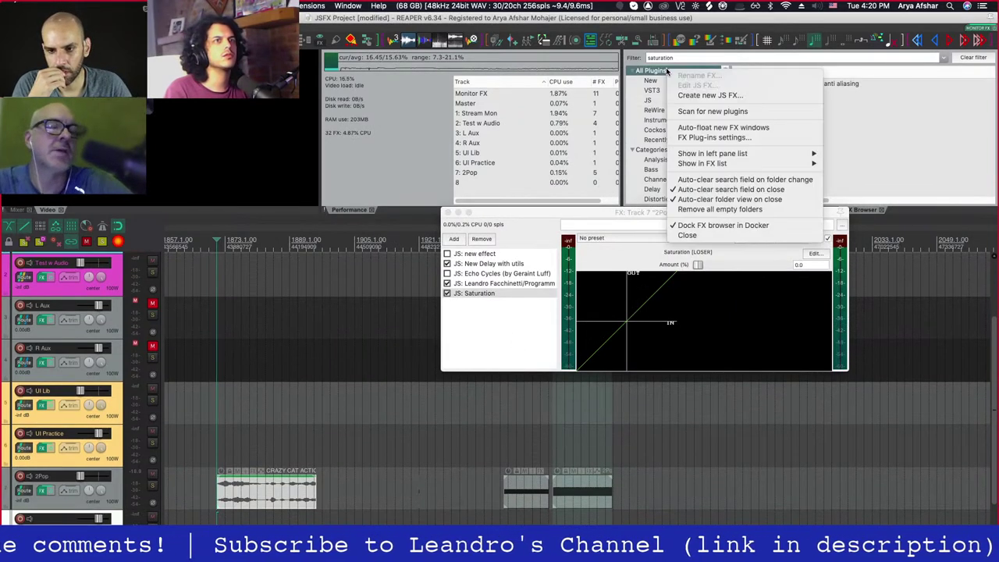
click(699, 95)
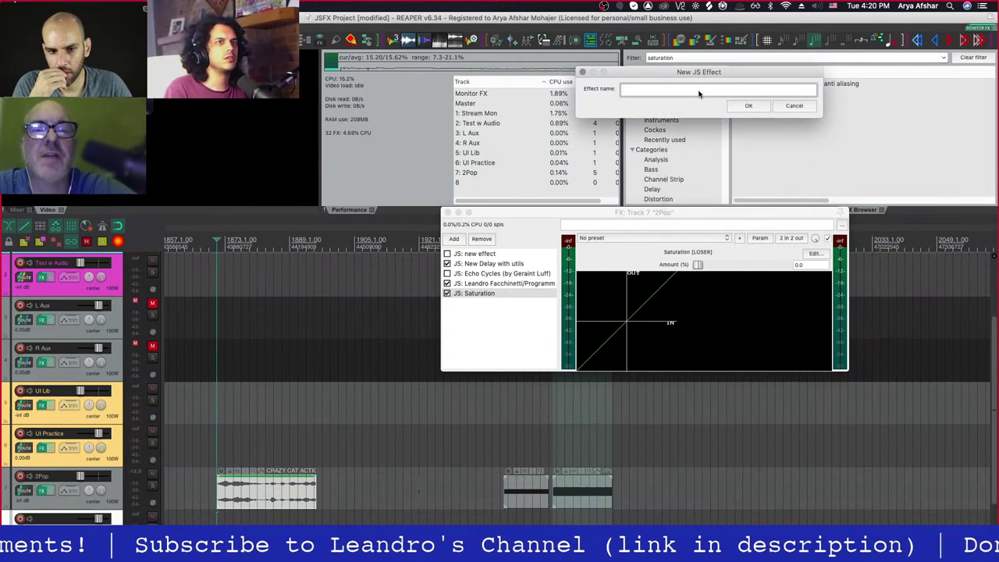
text(JS)
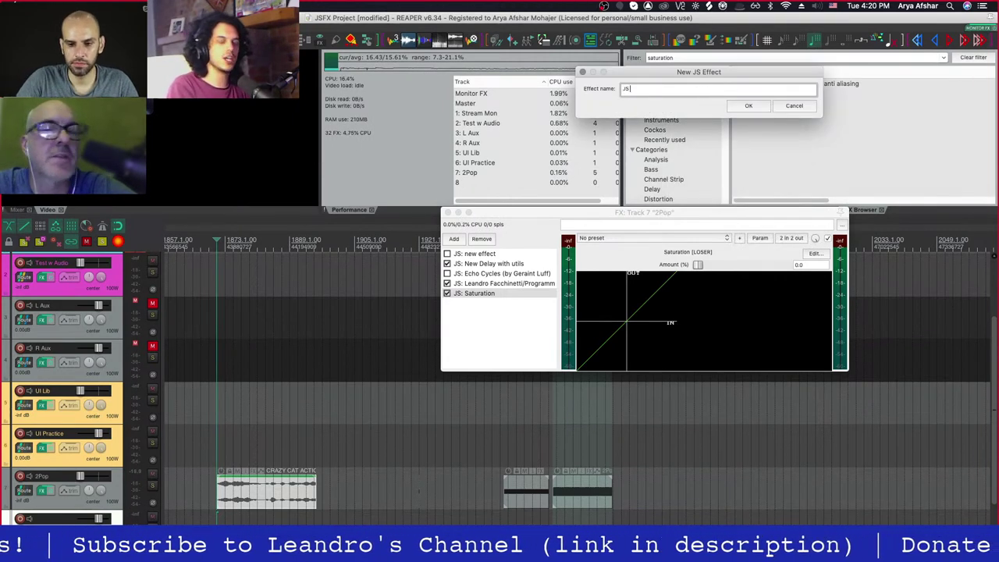
text( Saturation)
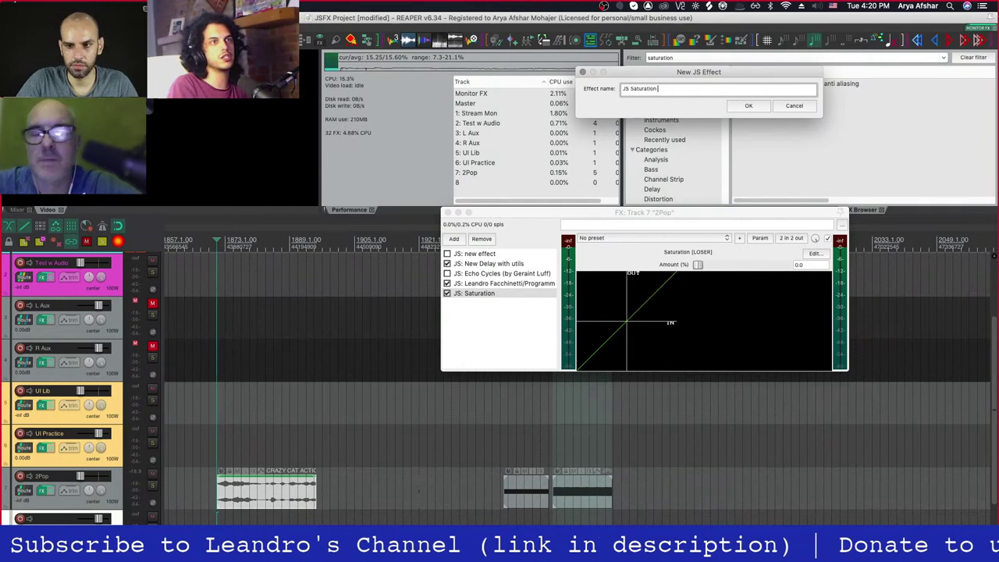
text( with UI)
key(Return)
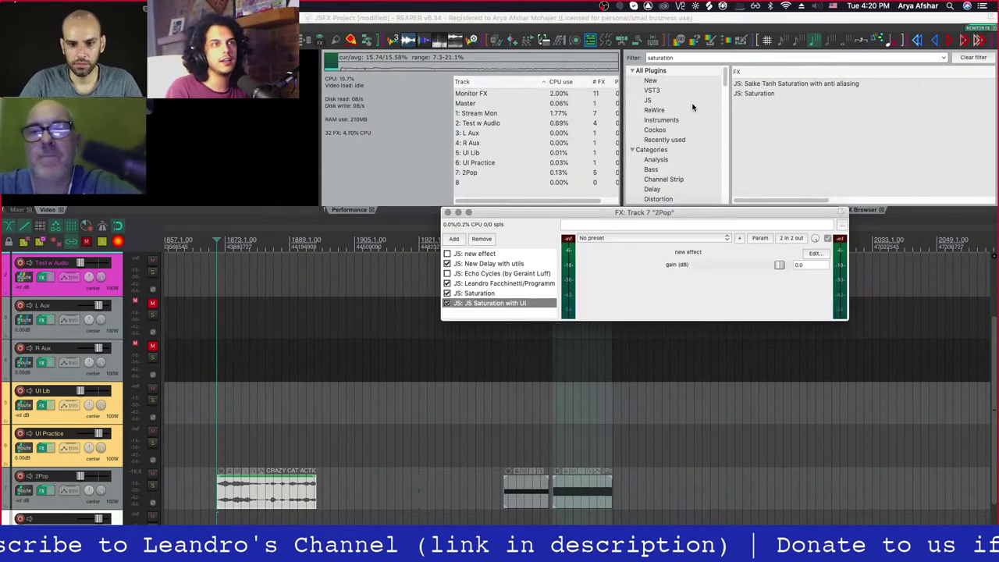
- Replace all the template code in JS Saturation with UI with the copied Saturation source code
click(815, 253)
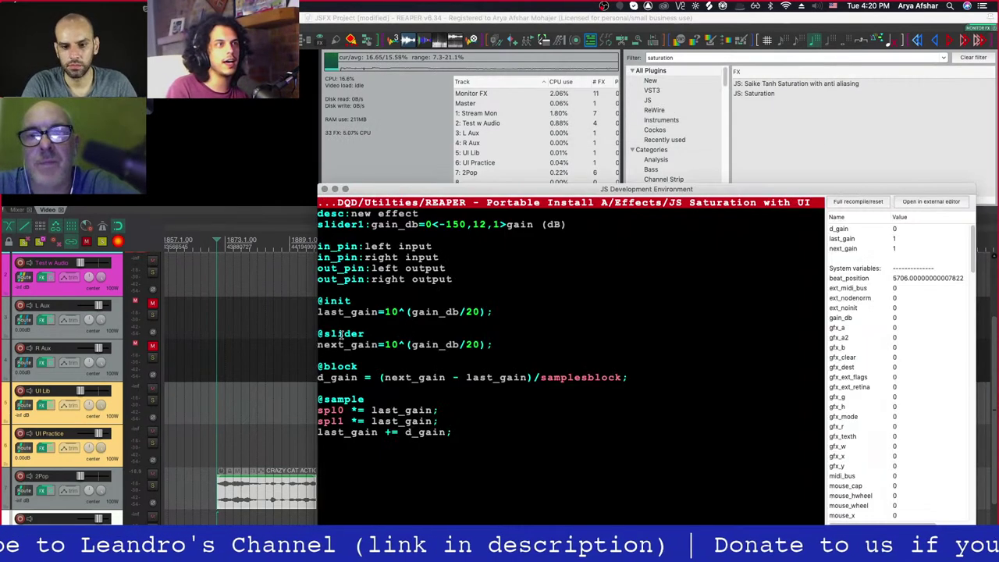
key(super+a)
key(super+v)
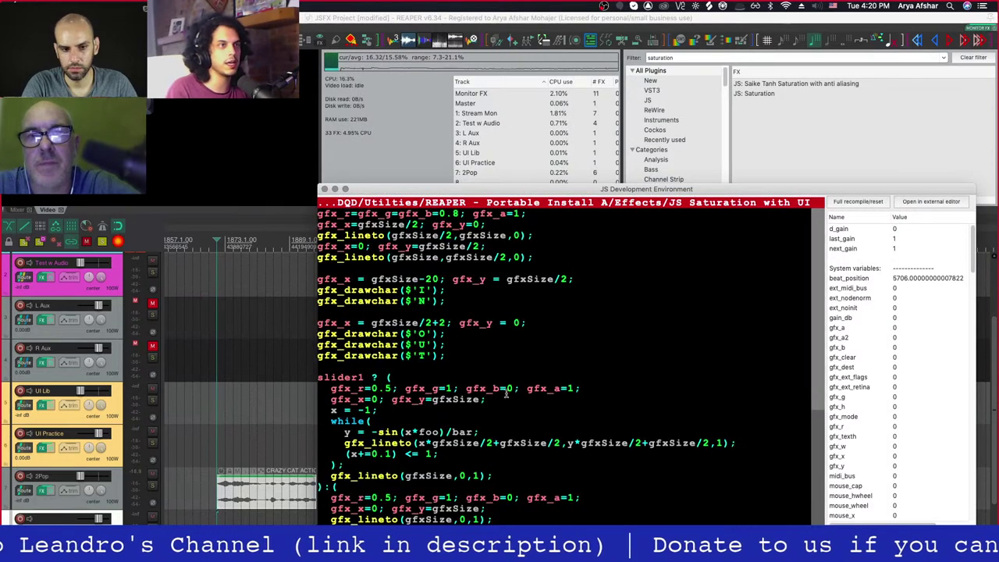
scroll(437, 273, up, 15)
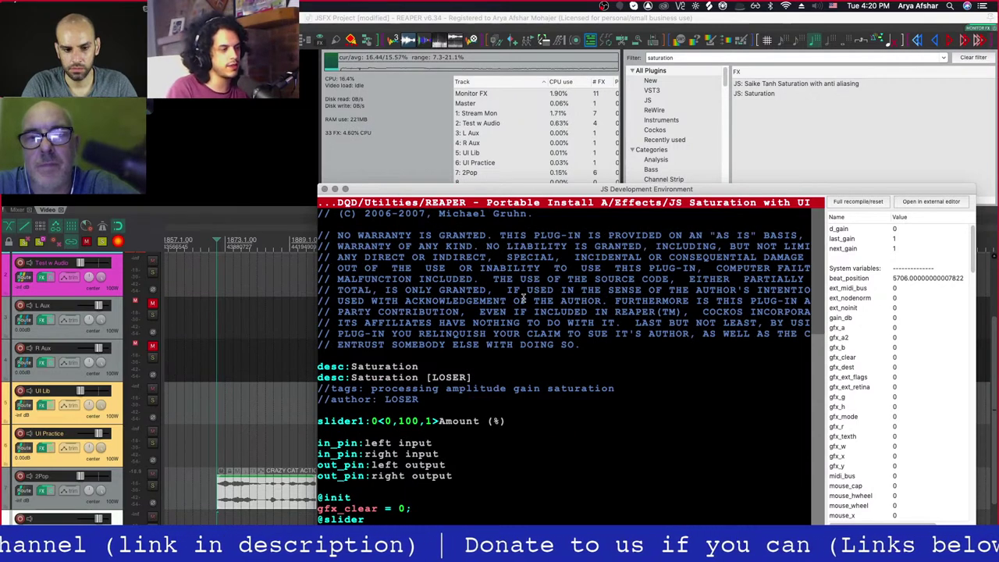
- Show the UI Lib track's ui-lib.jsfx-inc API documentation in a floating window and move it over the code editor
click(43, 405)
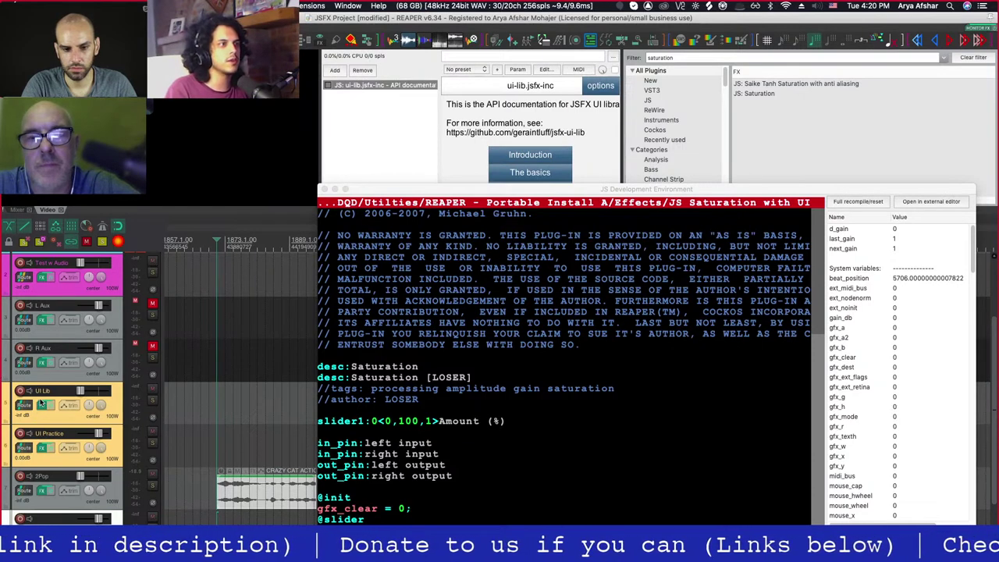
click(373, 157)
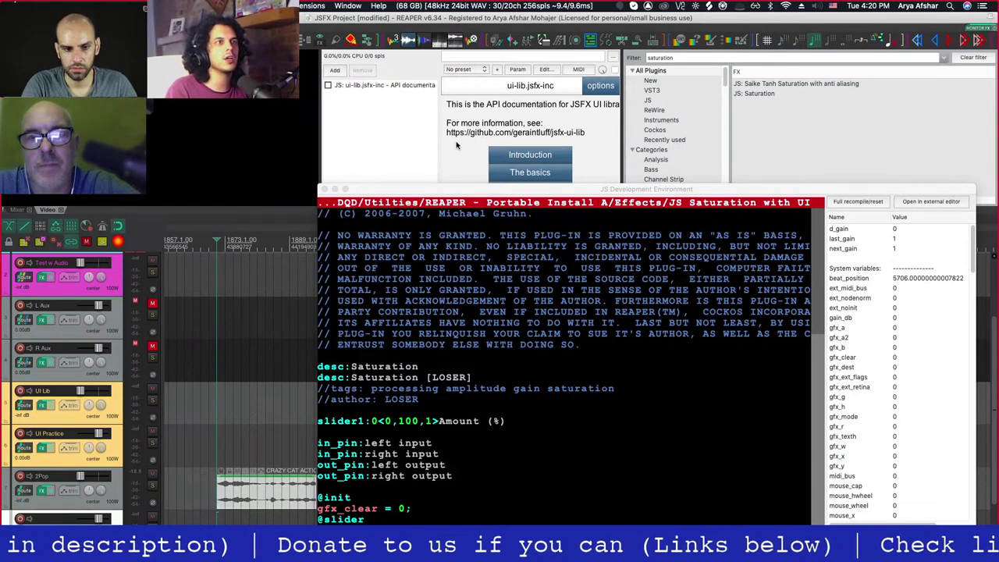
click(67, 416)
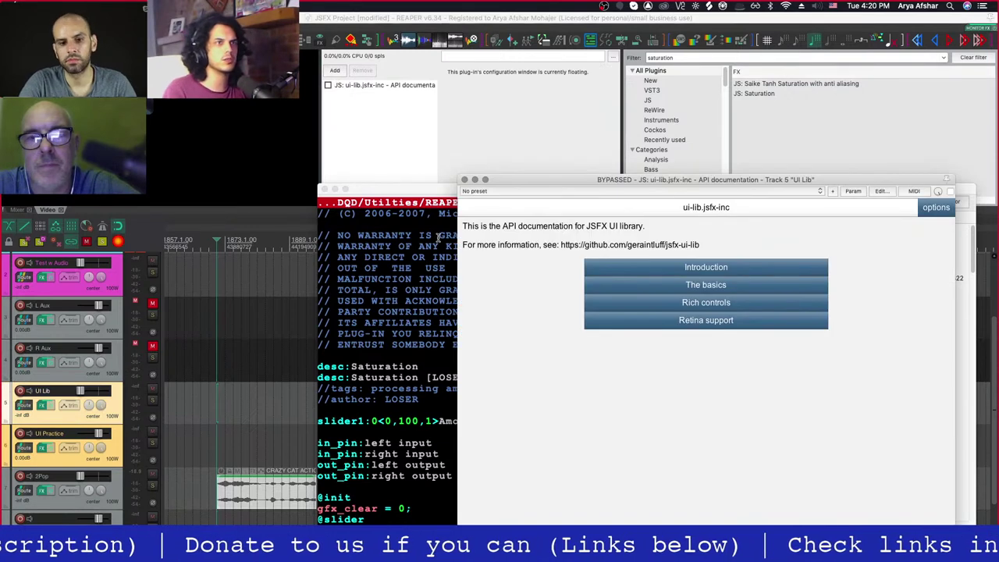
drag(606, 180, 476, 89)
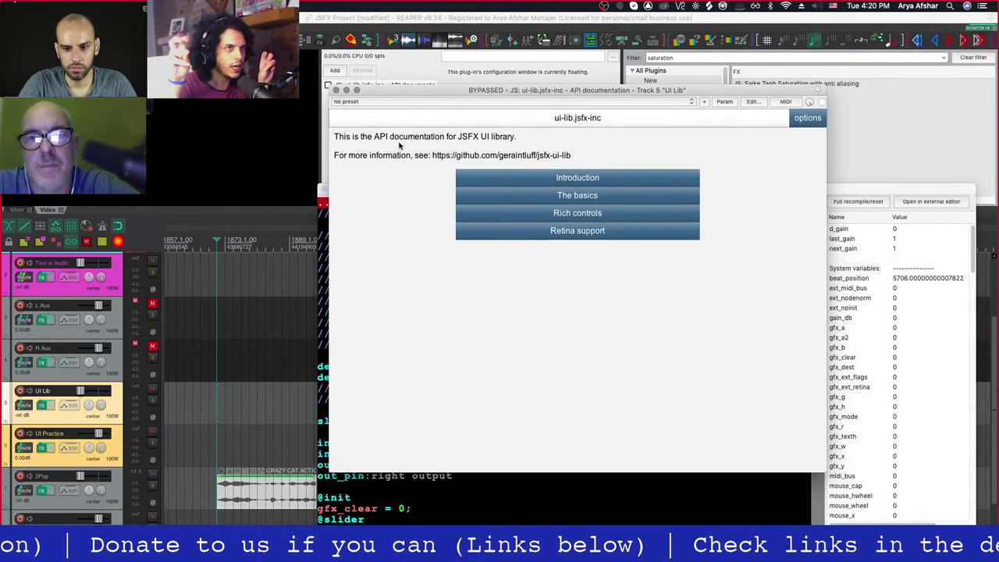
- Look through the documentation's Introduction with its Hello World example and The basics section, and return to its main page
click(581, 175)
click(579, 176)
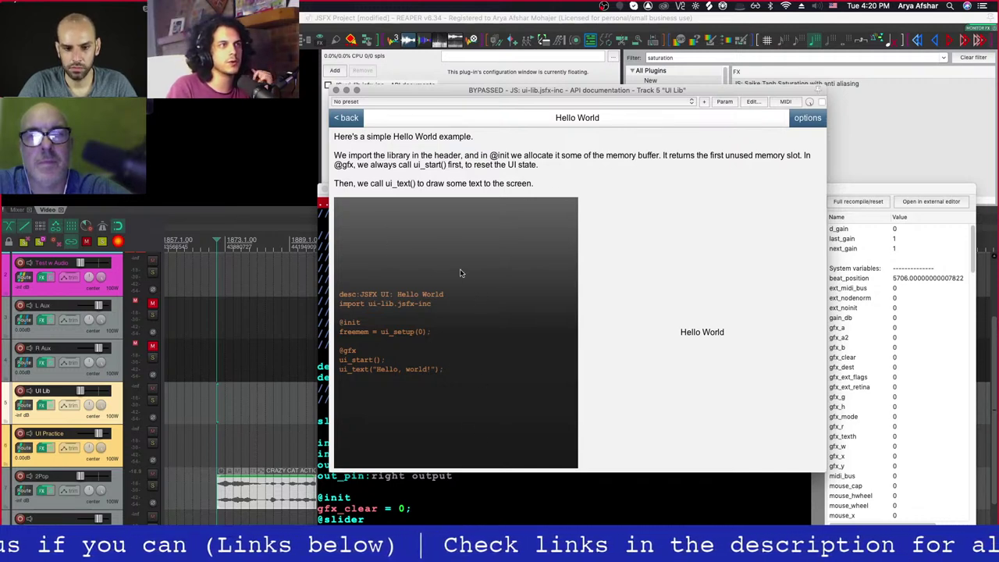
click(345, 119)
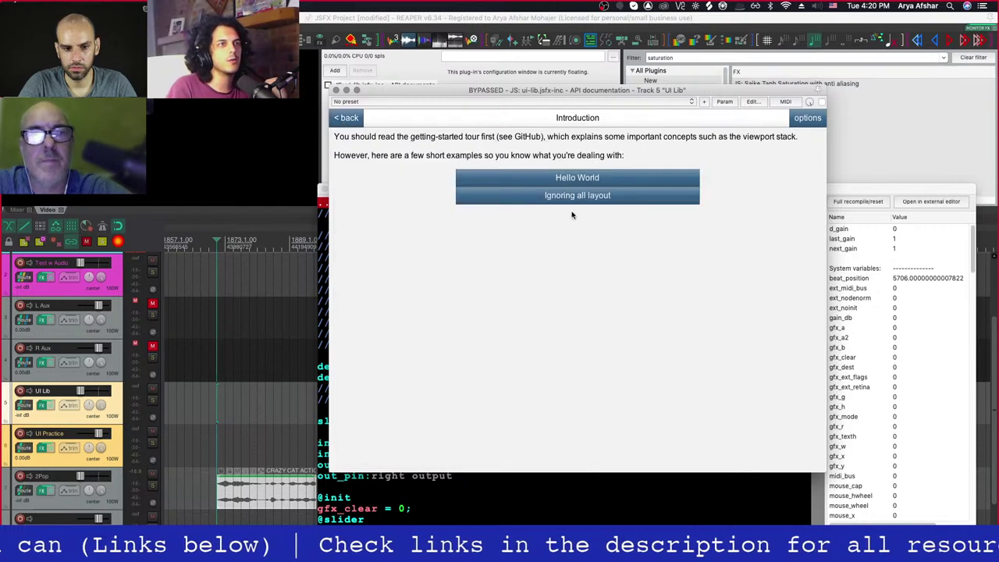
click(347, 118)
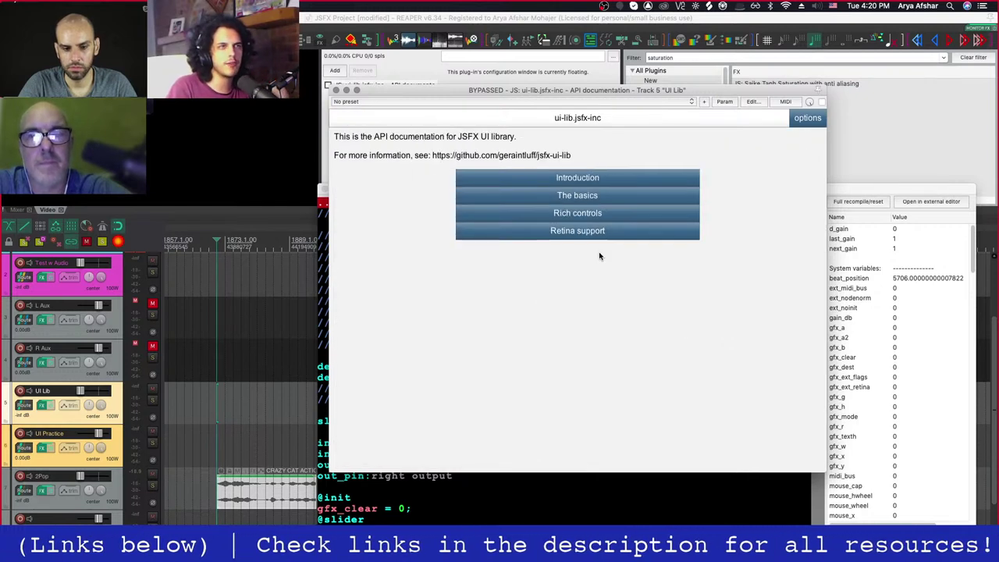
click(576, 197)
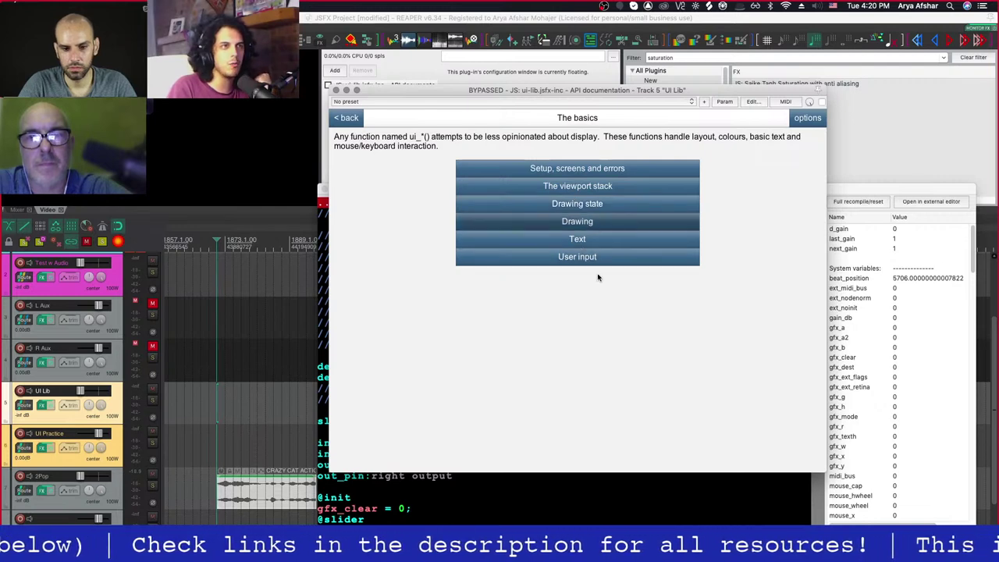
click(347, 117)
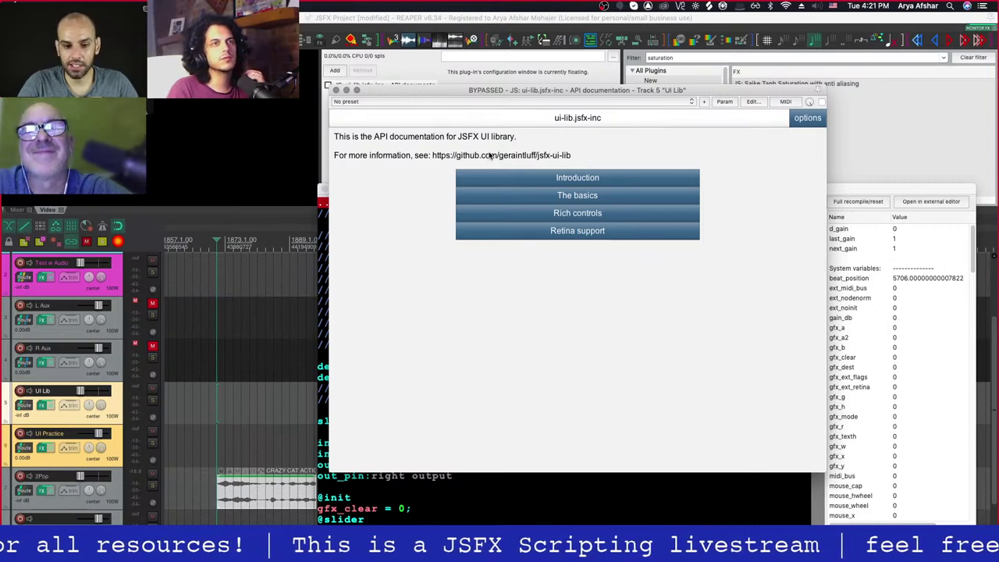
- Put away the code editor and the floating documentation window, and open the UI Practice track's effects
click(851, 187)
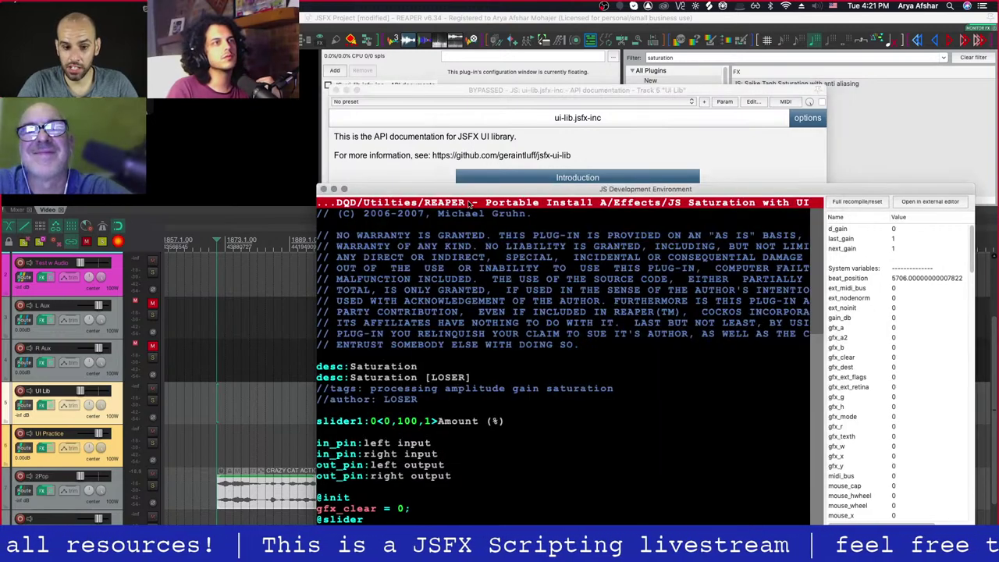
click(334, 189)
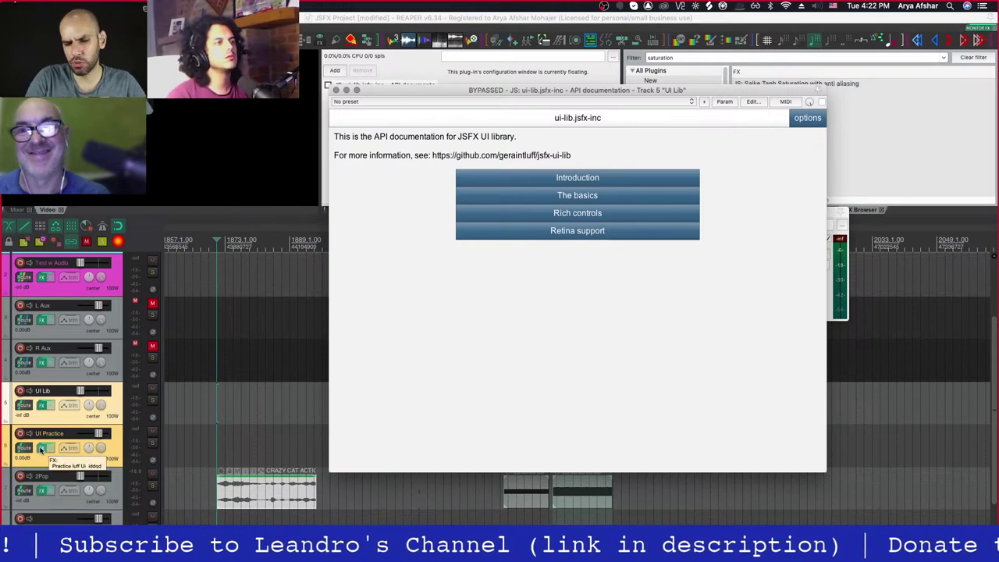
click(45, 448)
drag(375, 99, 414, 168)
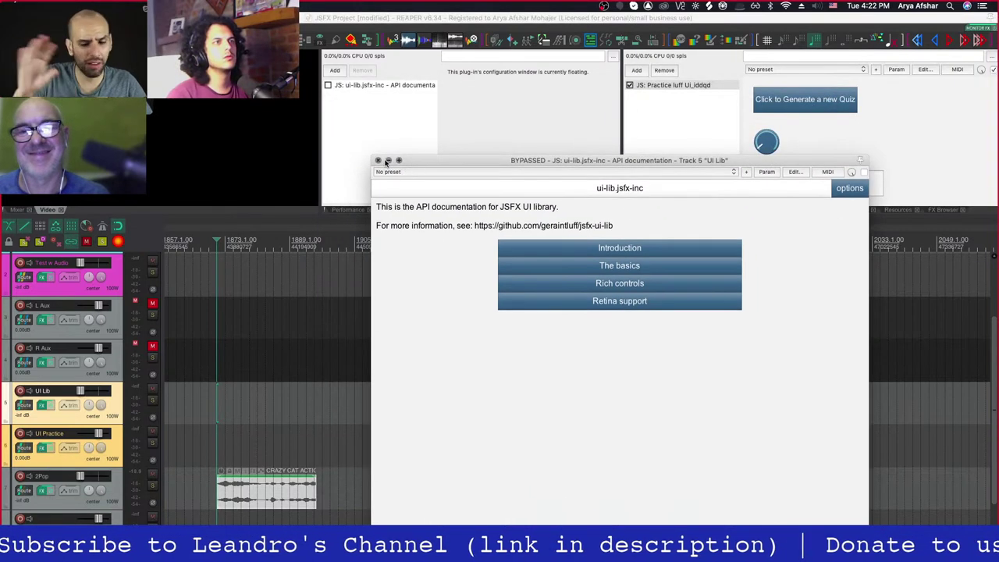
click(376, 162)
- Open the 2Pop track's FX window and move it clear of the docked UI Lib and UI Practice effects
click(41, 504)
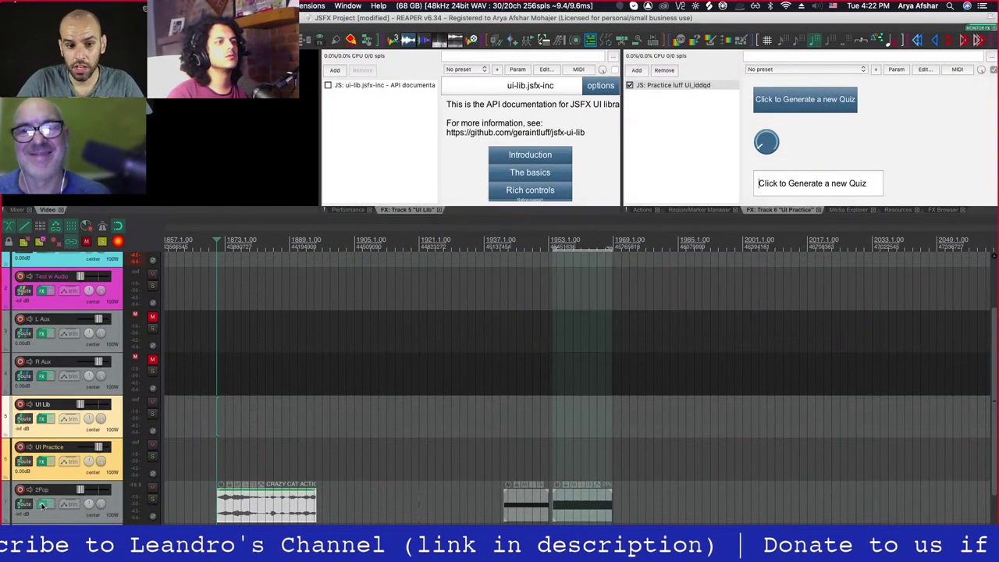
click(41, 504)
click(654, 172)
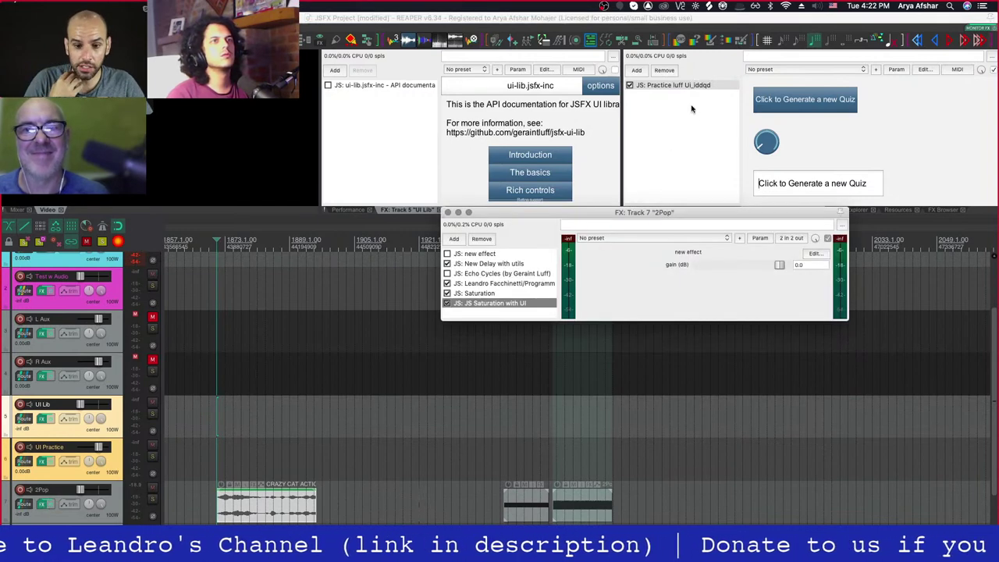
drag(567, 221, 474, 307)
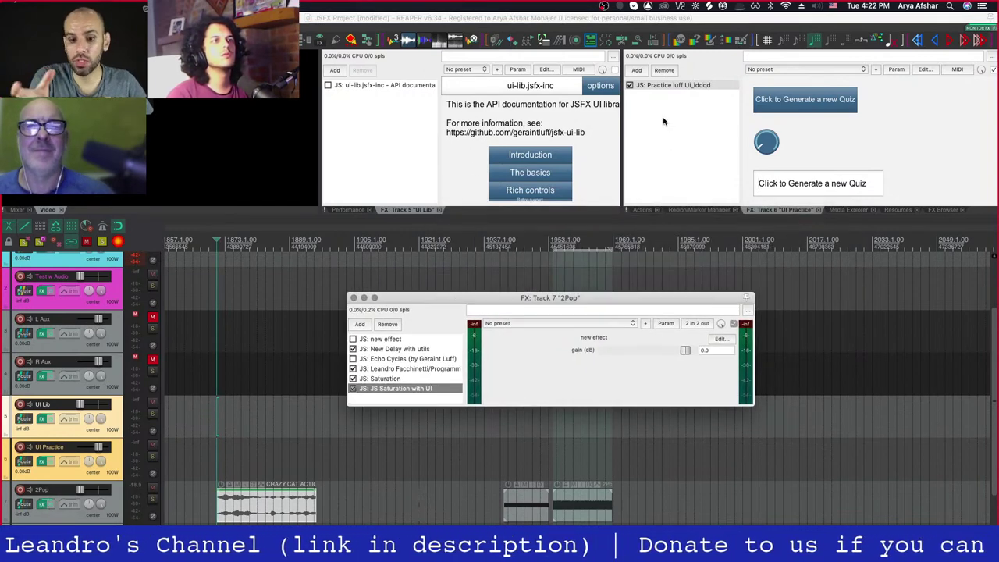
- Find leafac_Automixer by filtering the effects for "auto mix", add it to the 2Pop track's FX chain, and enlarge the repositioned FX window
click(639, 71)
double_click(684, 58)
text(auto mix)
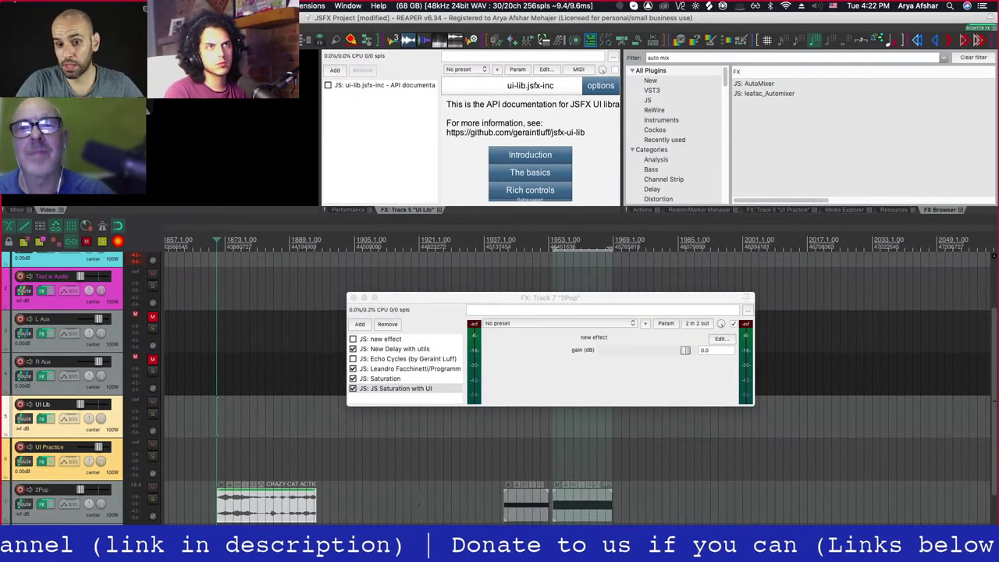
drag(473, 341, 412, 399)
drag(477, 300, 484, 84)
drag(757, 324, 808, 396)
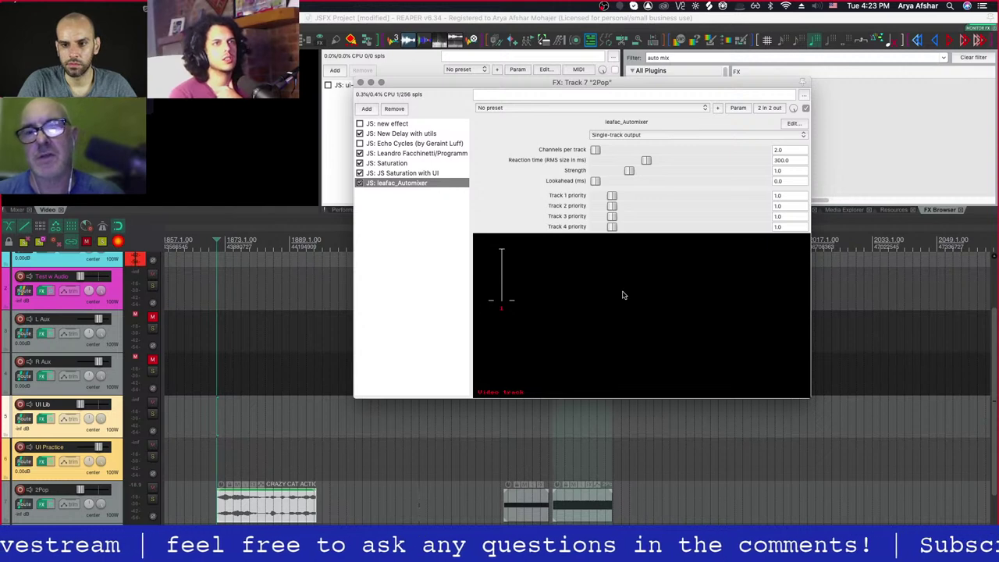
- Compare the interfaces of JS Saturation with UI, leafac_Automixer and the original Saturation in the 2Pop chain
click(408, 172)
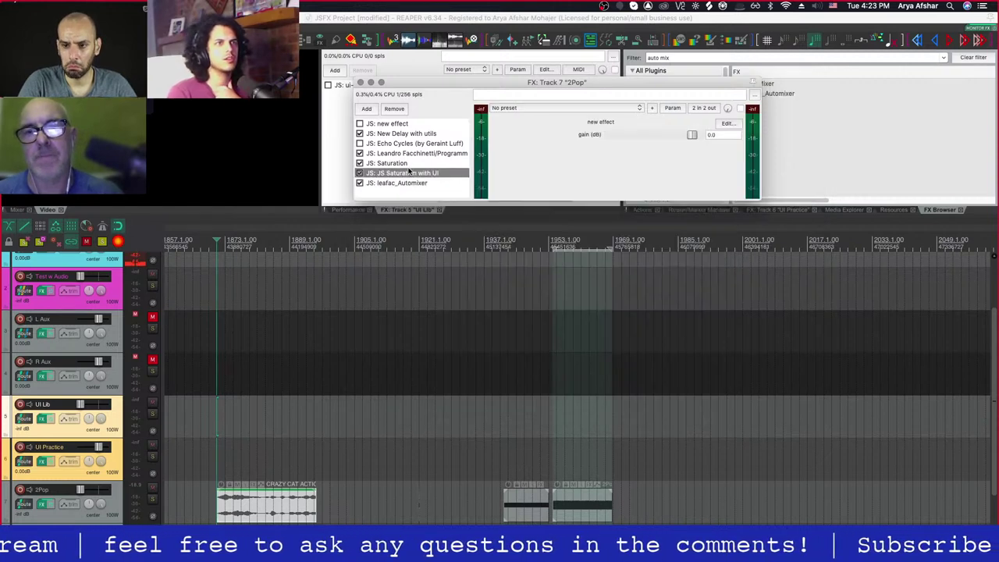
click(405, 183)
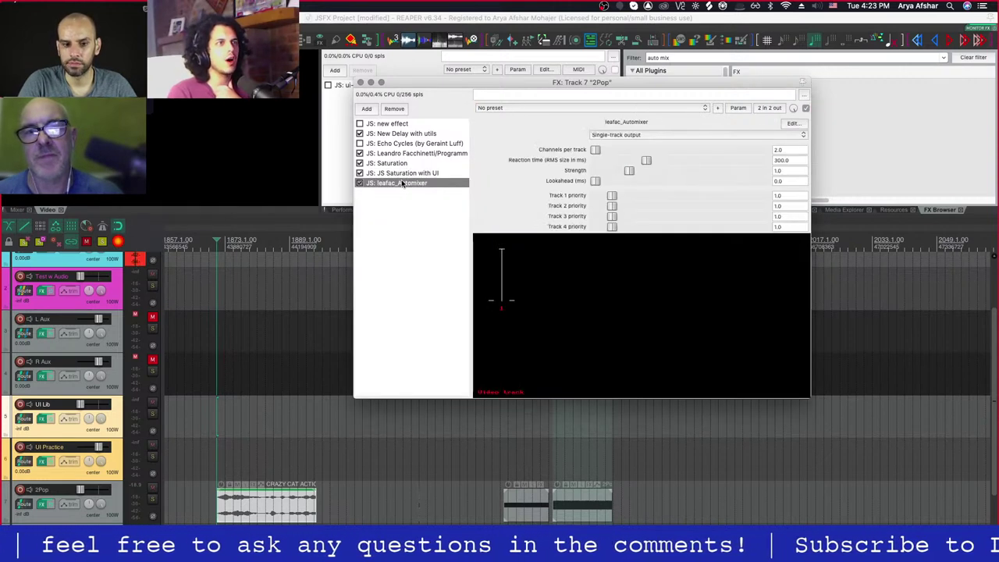
click(400, 164)
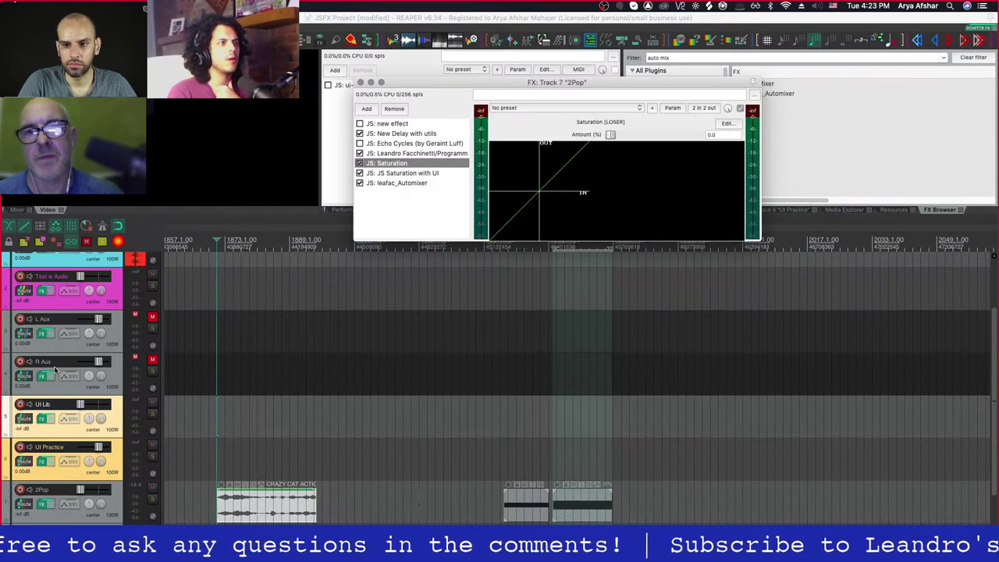
- Show the Frequency Spectrum Analyzer from the Test w Audio track's effects, moving the 2Pop FX window clear of it
click(43, 295)
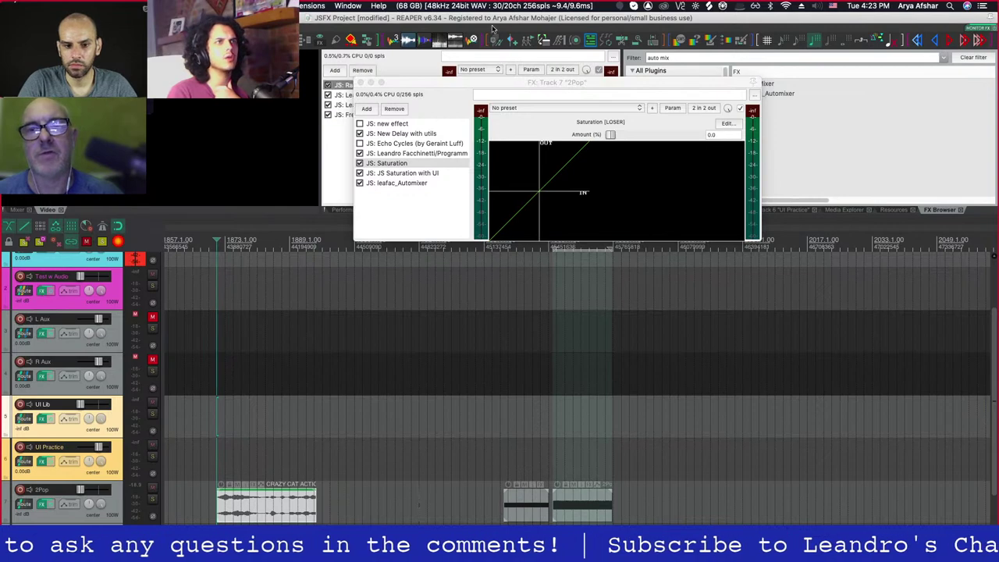
drag(410, 84, 624, 130)
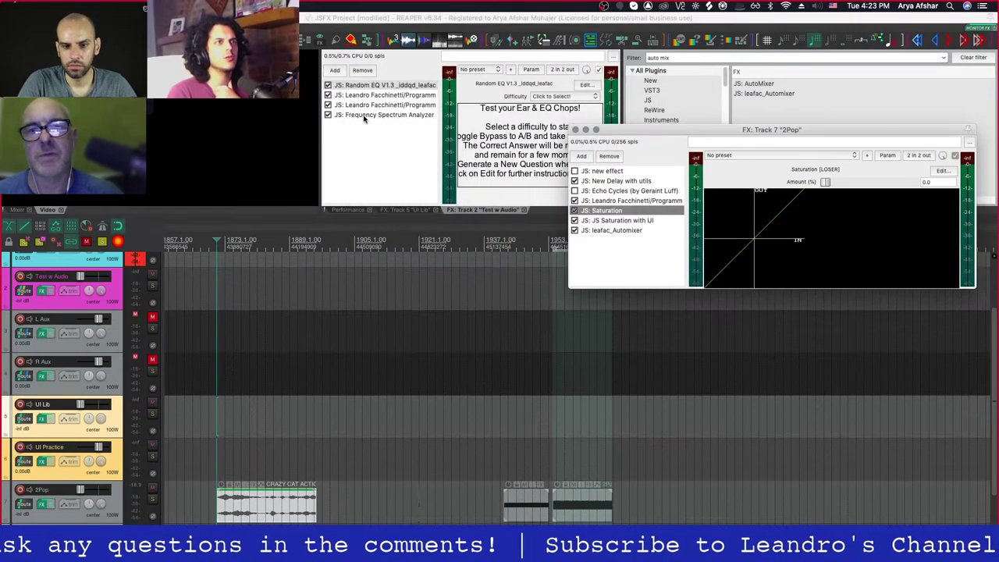
click(364, 117)
scroll(150, 510, down, 2)
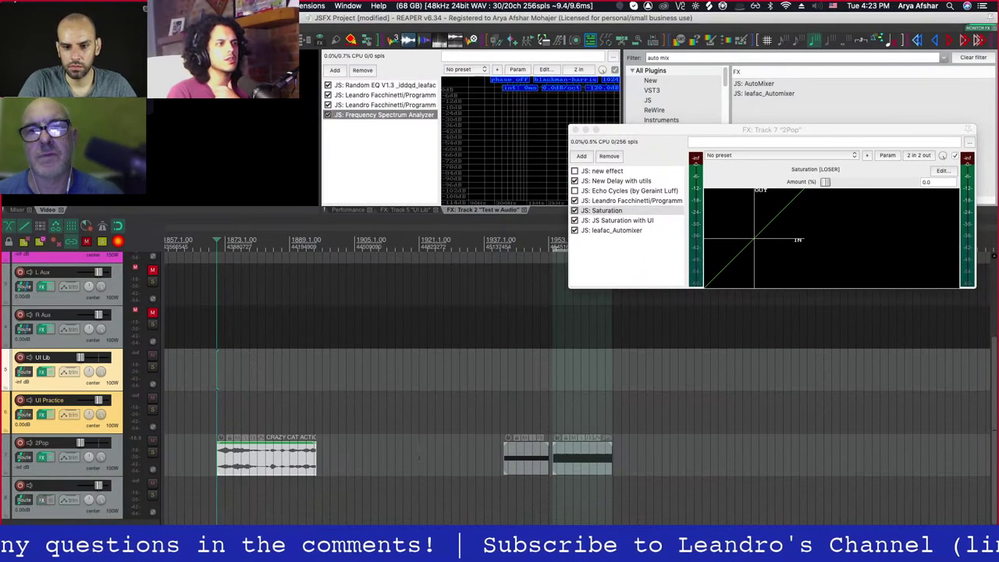
- Add Eiosis AirEQ Premium to the unnamed track 8 and switch the plugin from its graphical interface to plain parameter sliders
click(113, 512)
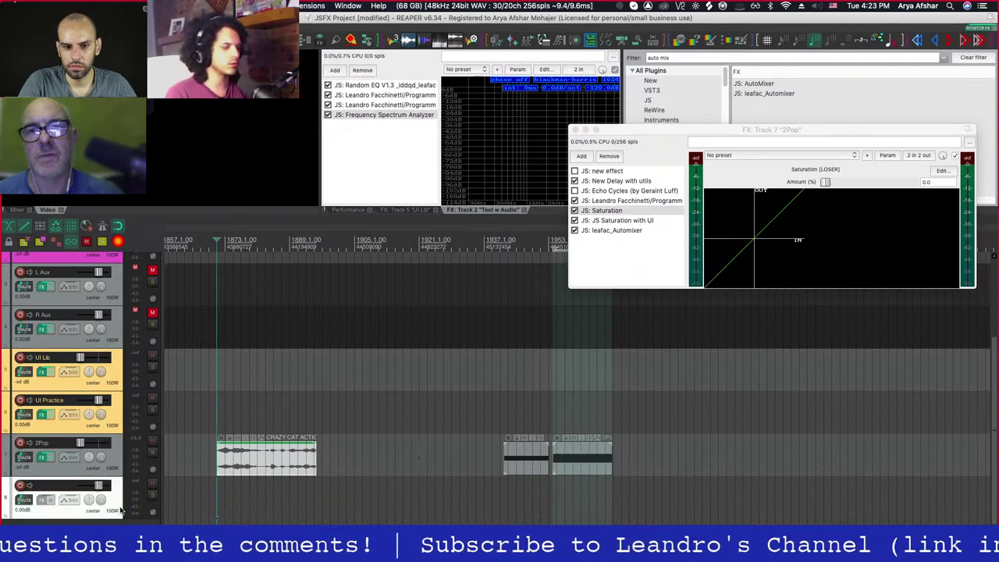
click(43, 498)
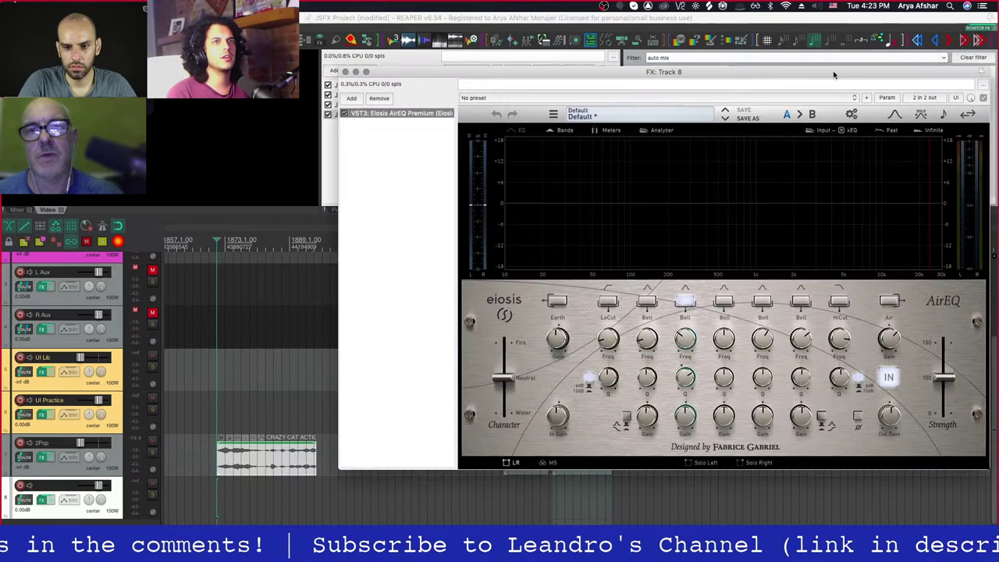
click(955, 98)
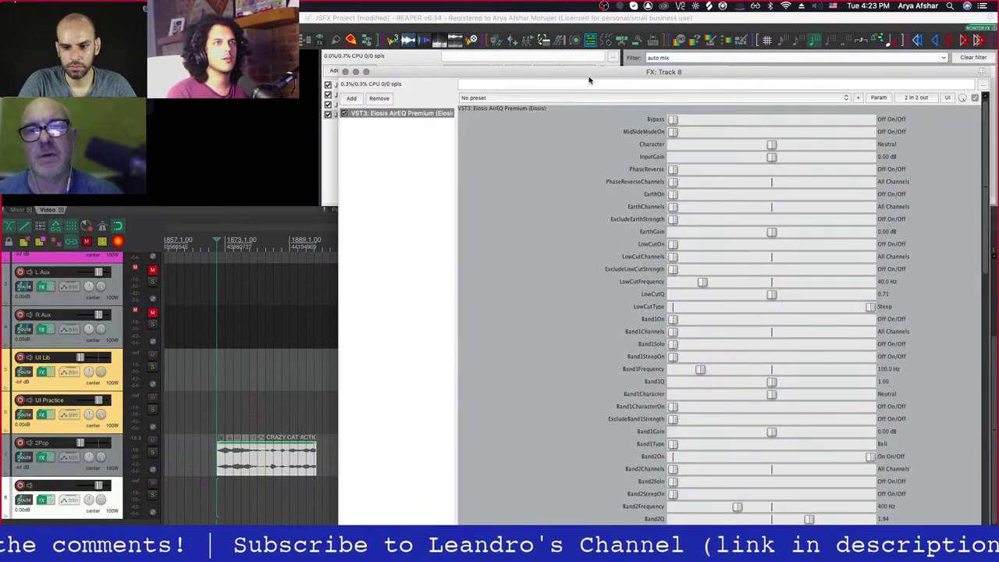
drag(593, 77, 529, 22)
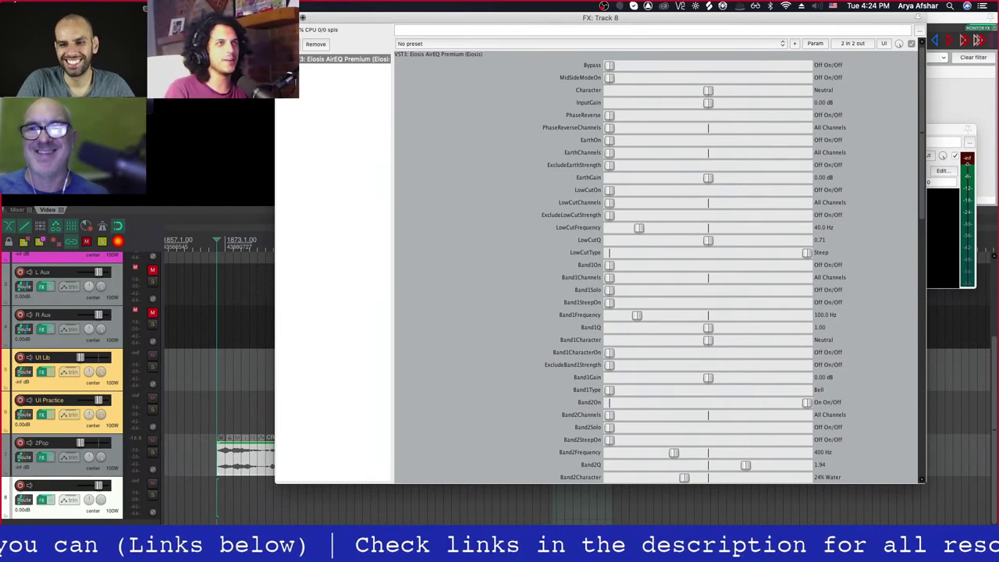
- Put away the track 8 FX window and move the 2Pop FX window below the docked effects
key(super+m)
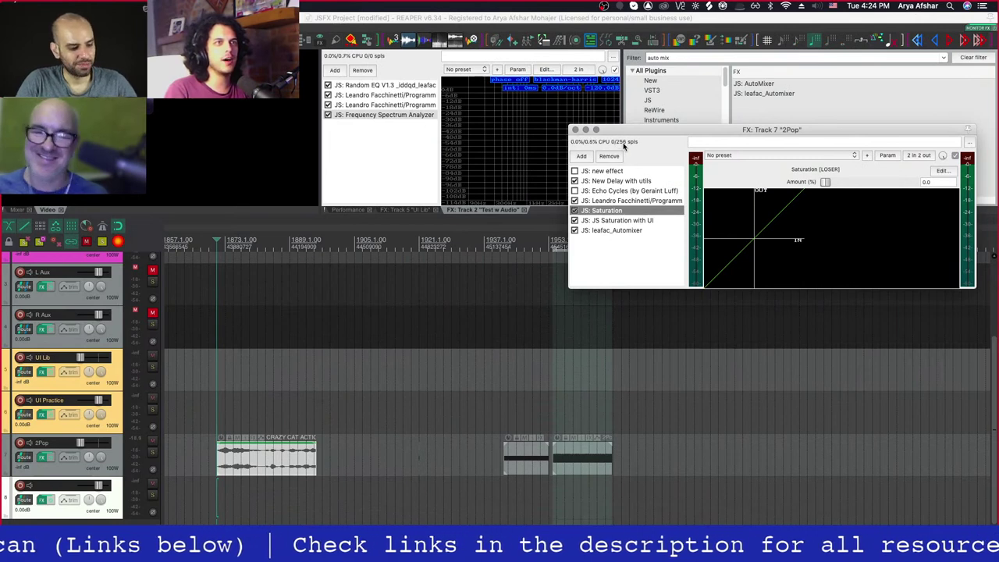
drag(627, 134, 376, 222)
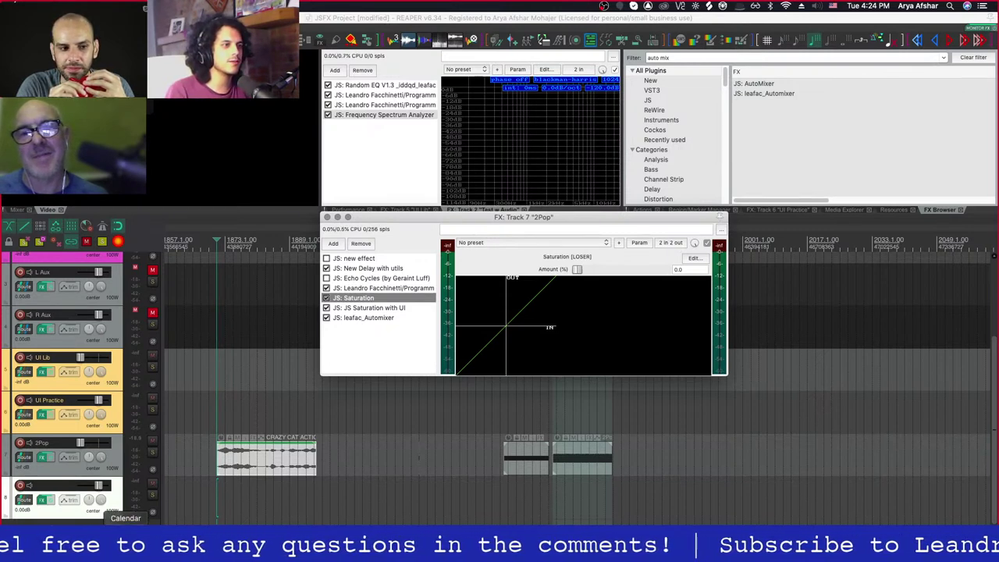
- Switch to YouTube Studio in the browser, shift its window until the stream controls are reachable, and end the live stream
click(100, 546)
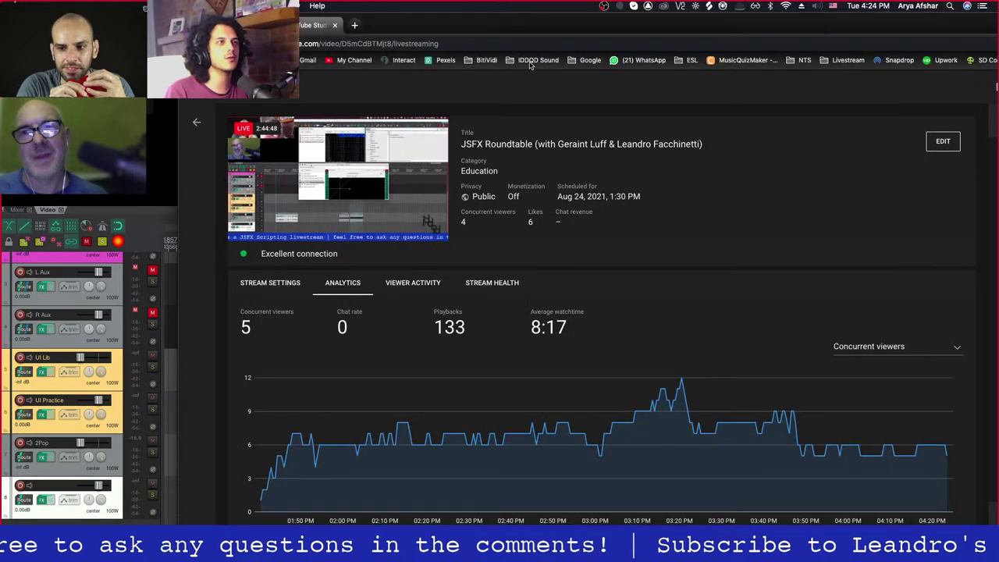
drag(484, 19, 379, 10)
drag(399, 26, 341, 26)
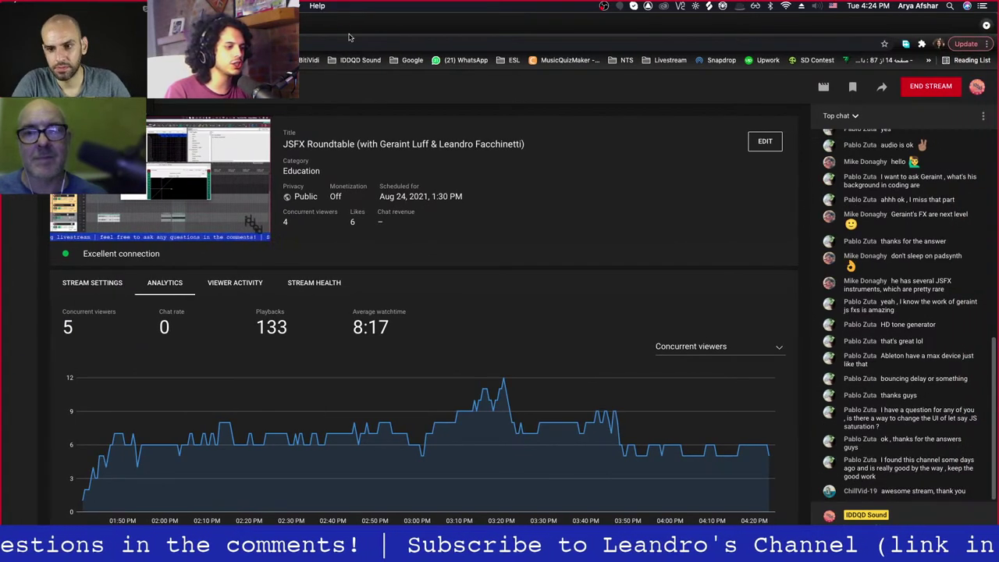
click(927, 88)
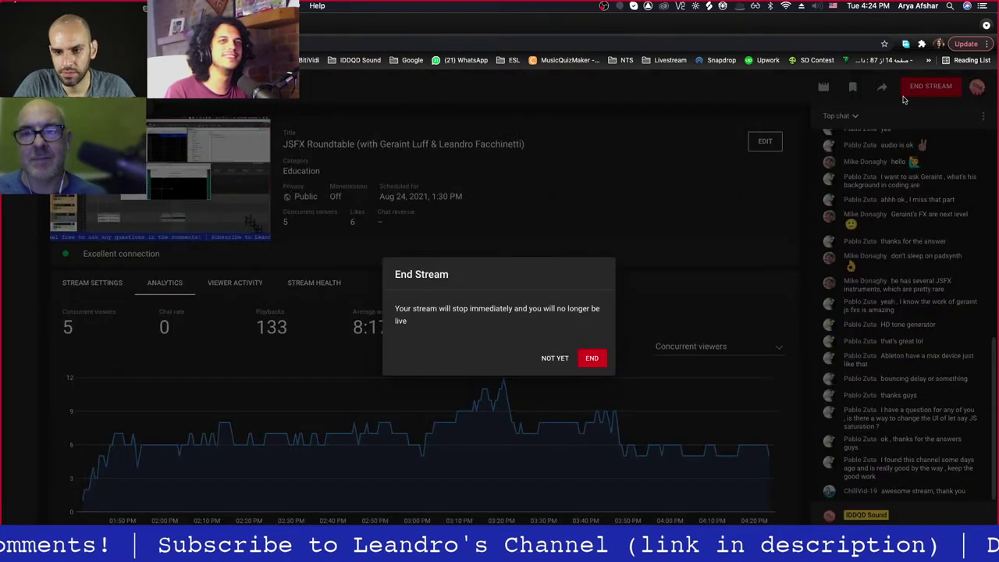
click(597, 363)
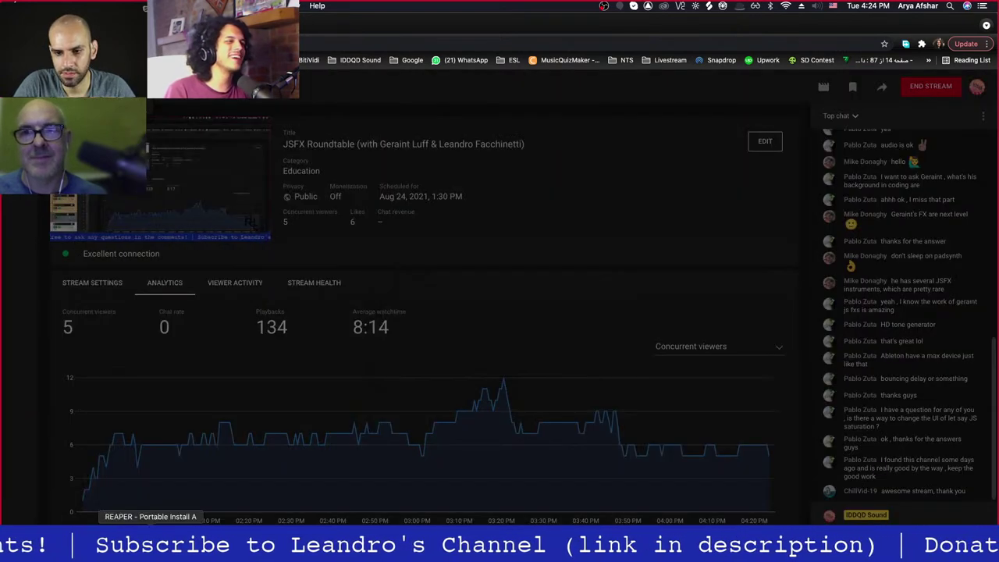